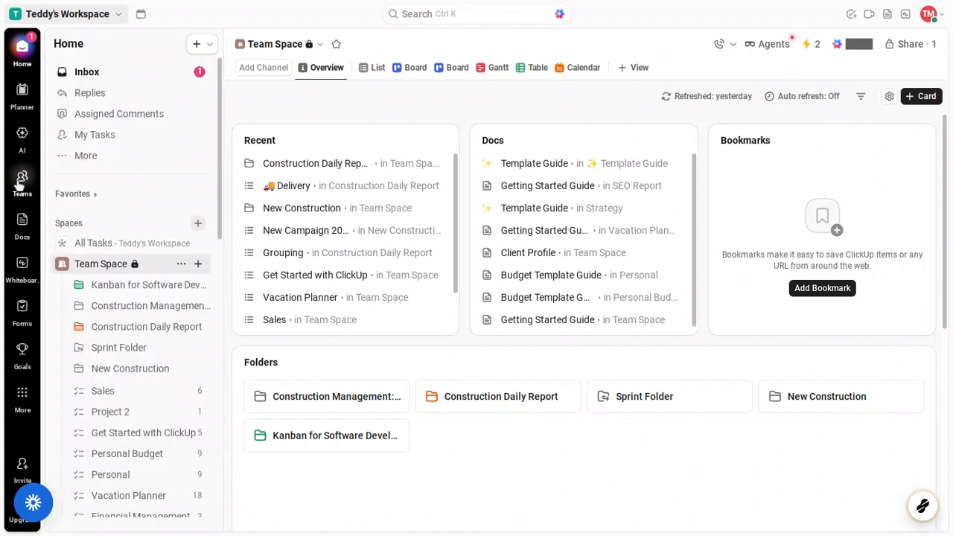
Go to the Teams hub from the left sidebar
click(21, 179)
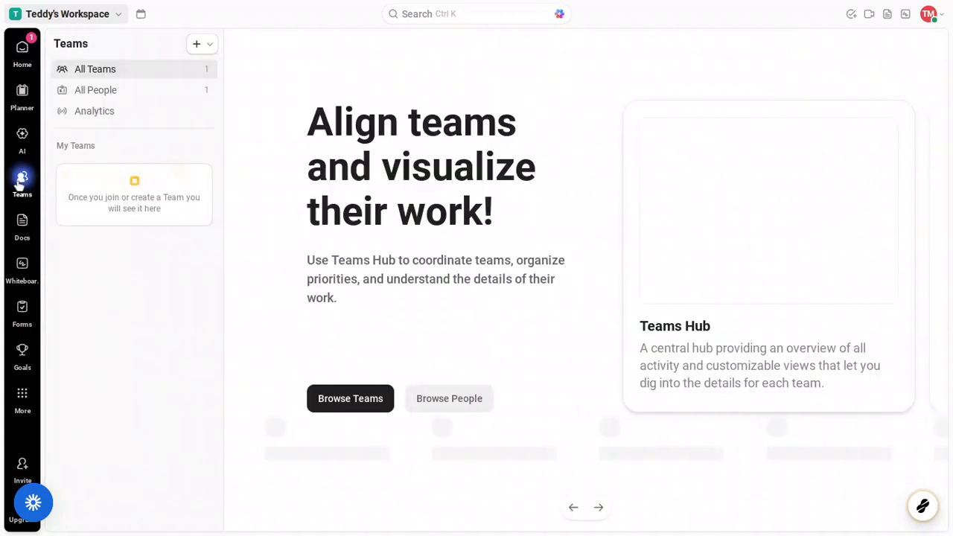
Open the Teams panel's + Create menu for making a team or inviting people
mouse_move(22, 177)
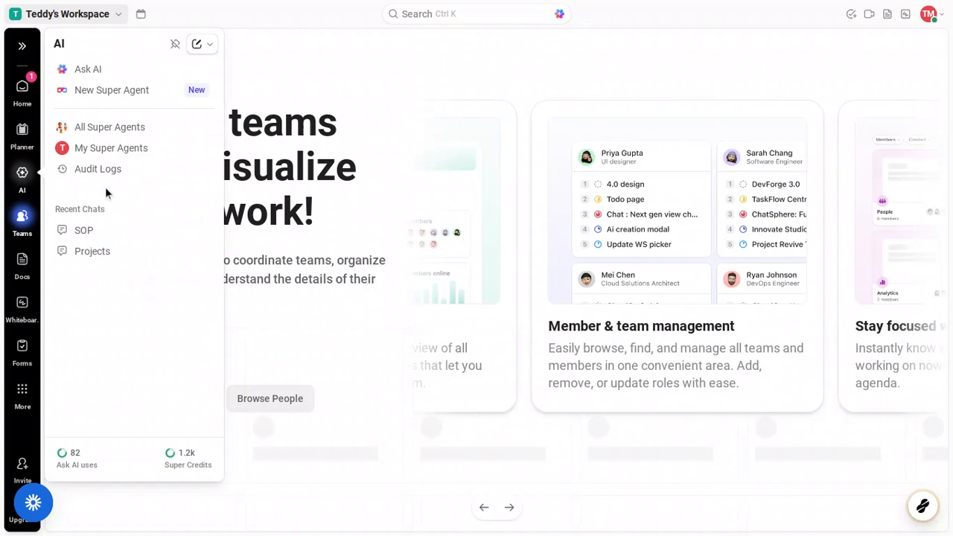
mouse_move(24, 216)
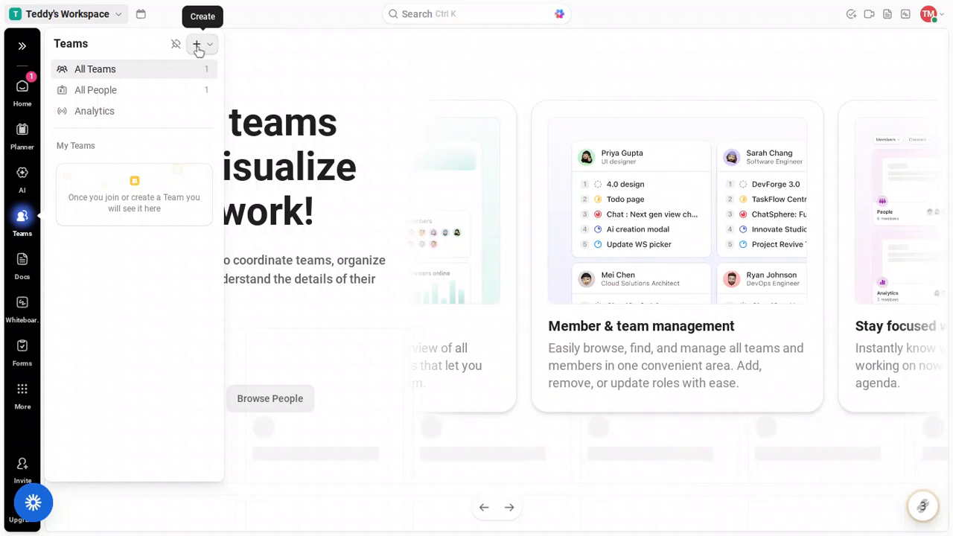
click(197, 46)
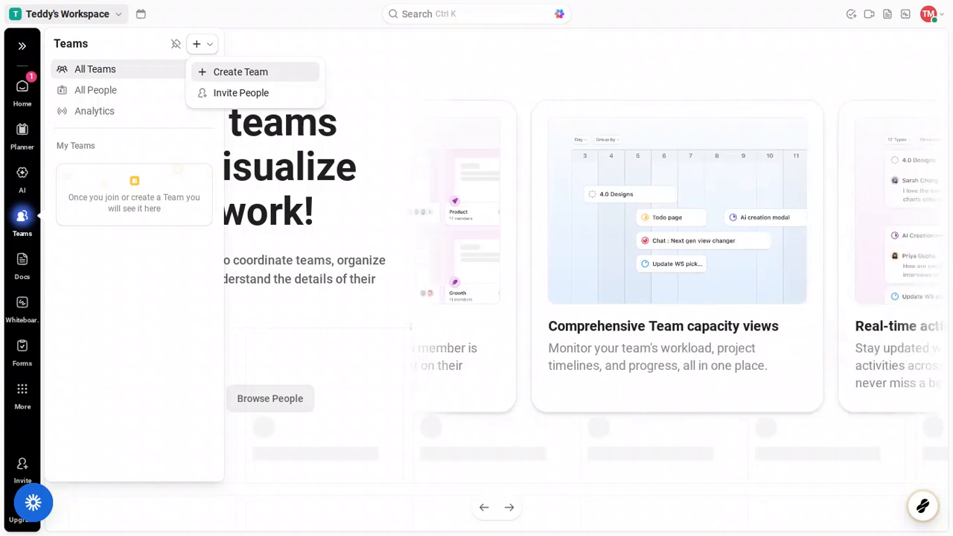
Choose Create Team to open the new-team form
click(266, 75)
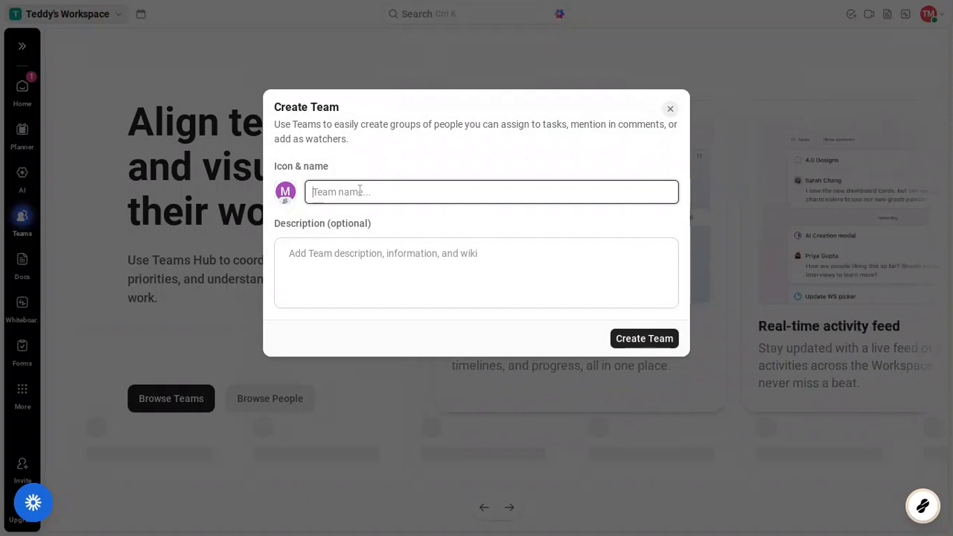
Create team 'Dream Team' with description 'Producing top tier products'
text(Dr)
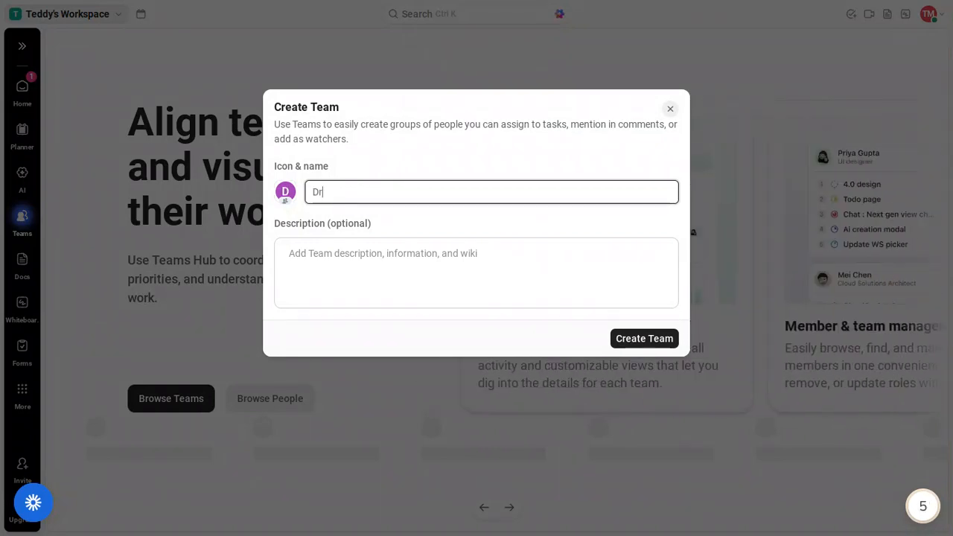
text(eam Team)
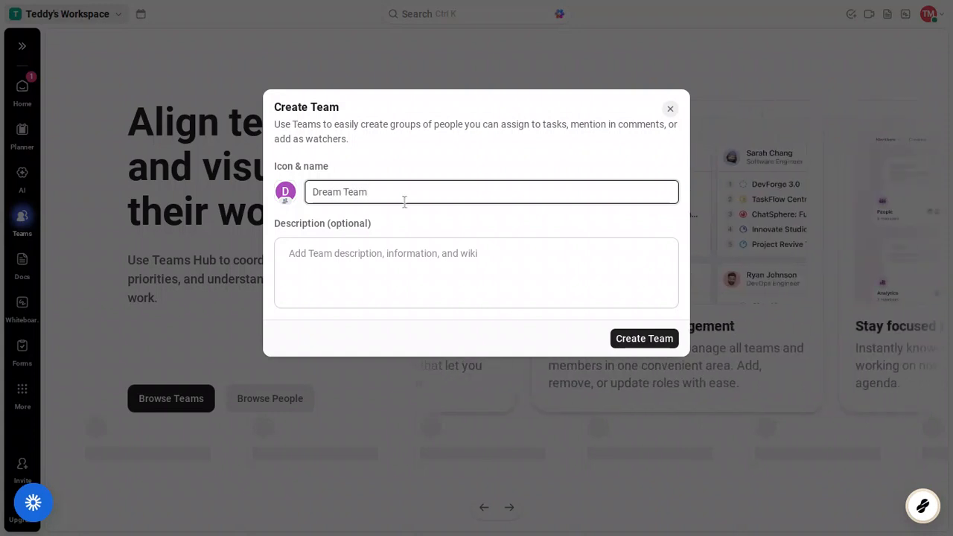
click(374, 259)
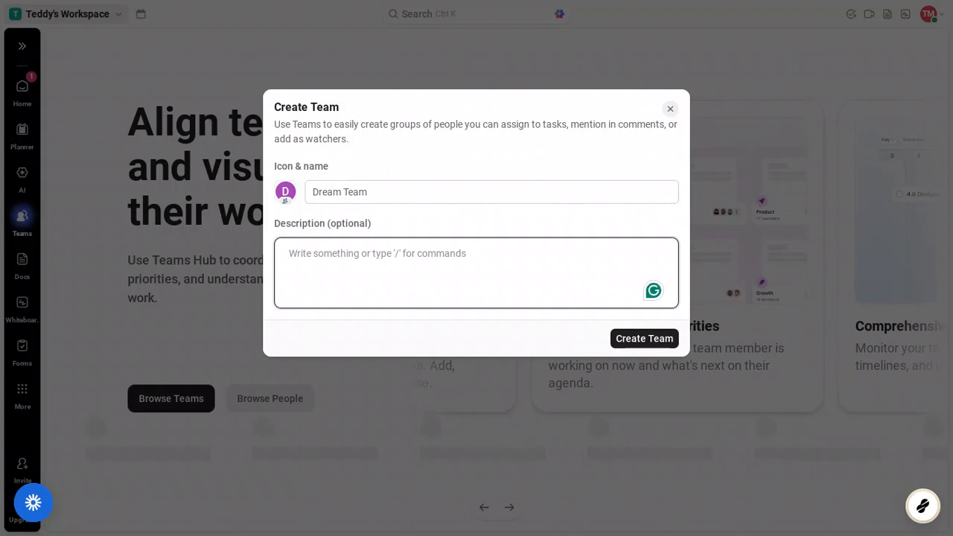
text(P)
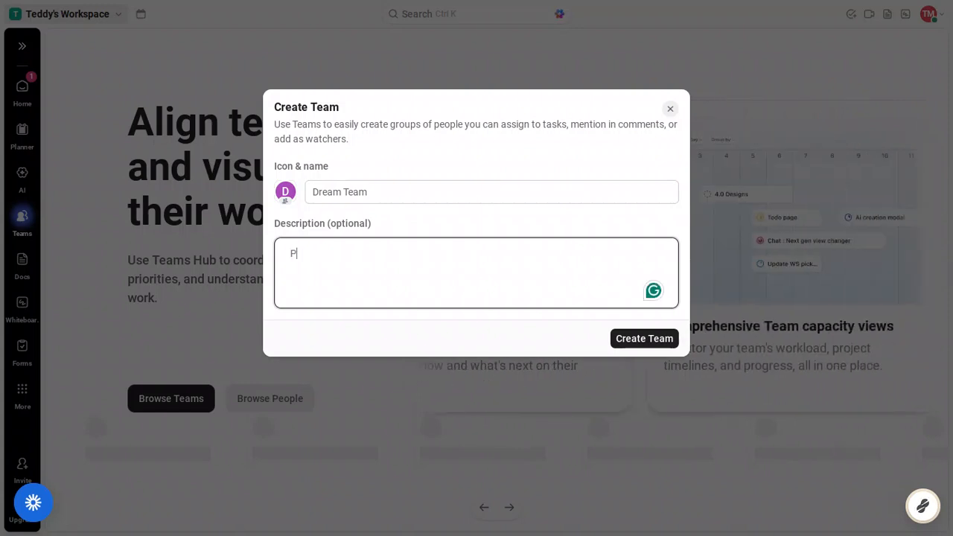
text(roduc)
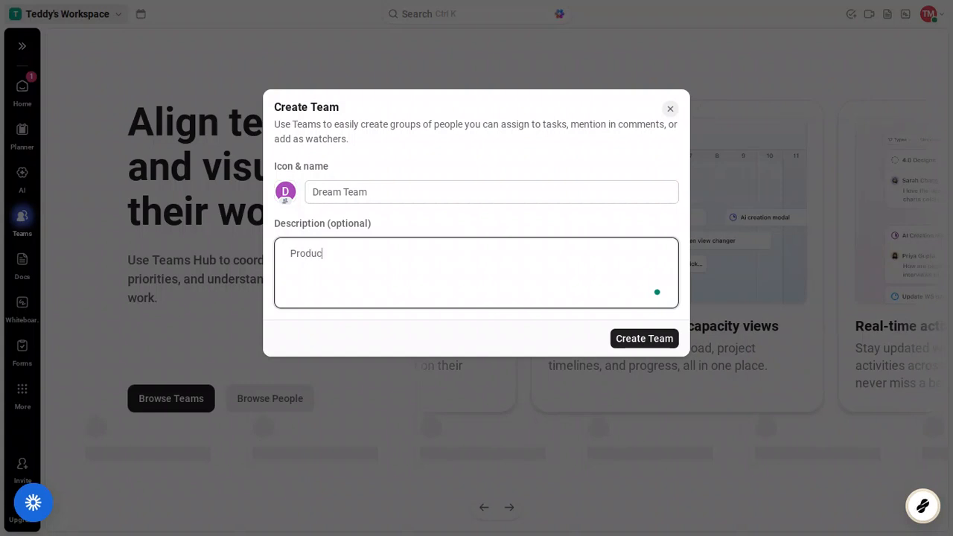
text(ing )
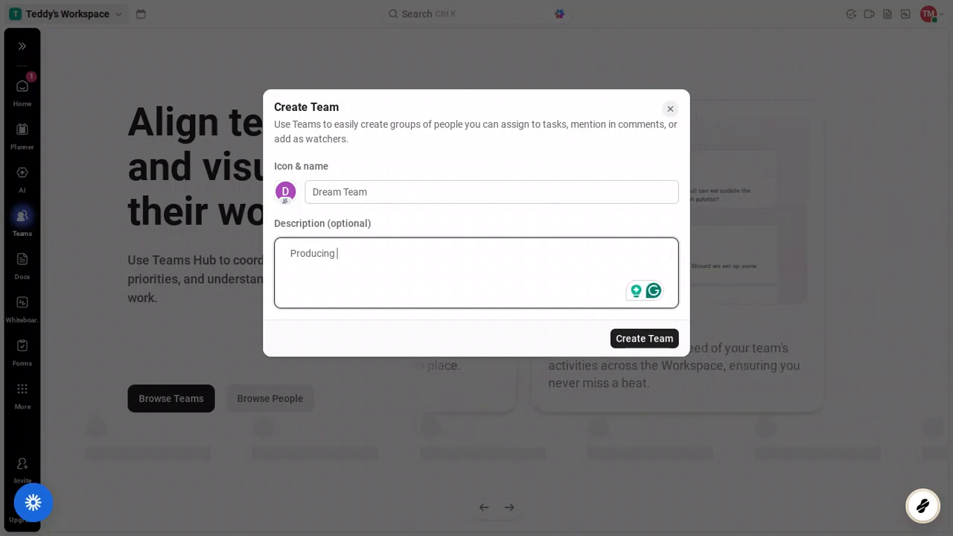
text(top)
text( tier)
text( pro)
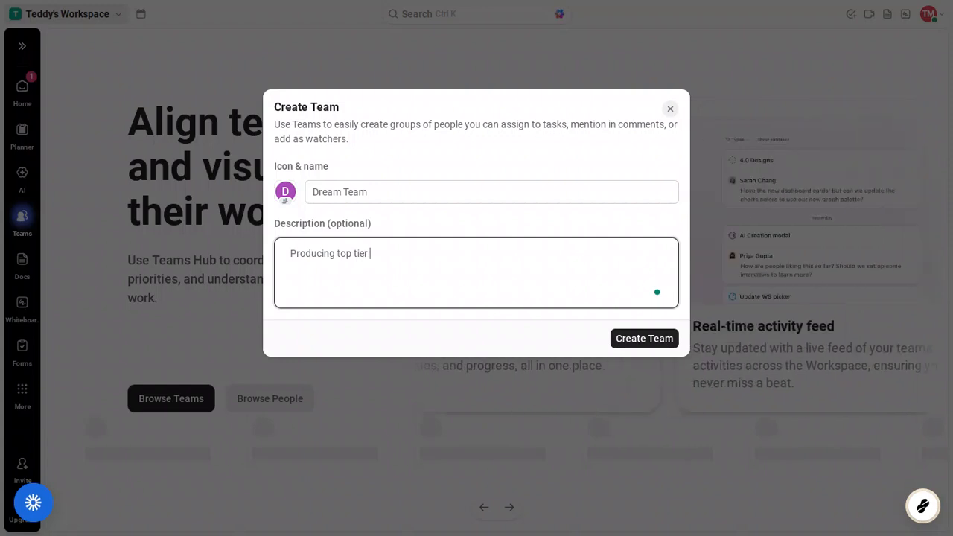
text(duct)
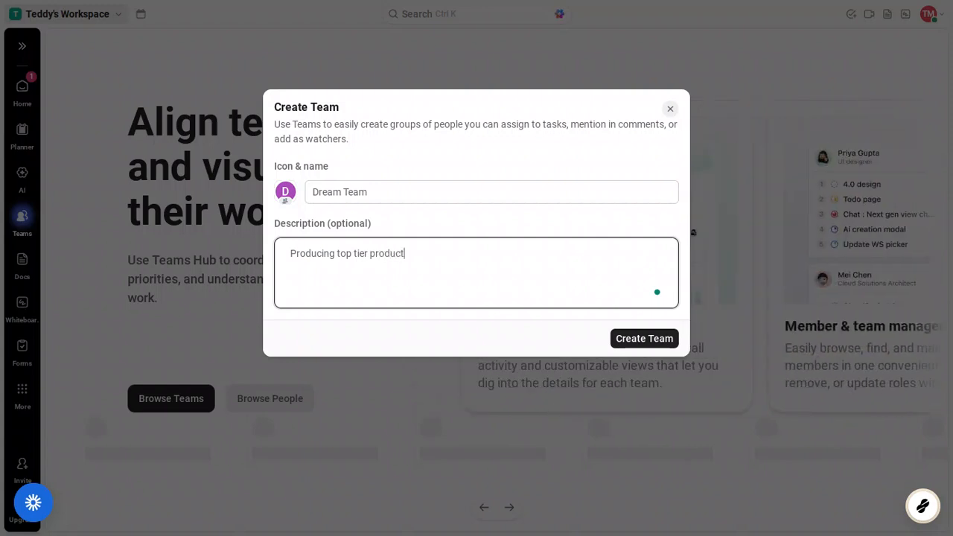
text(s)
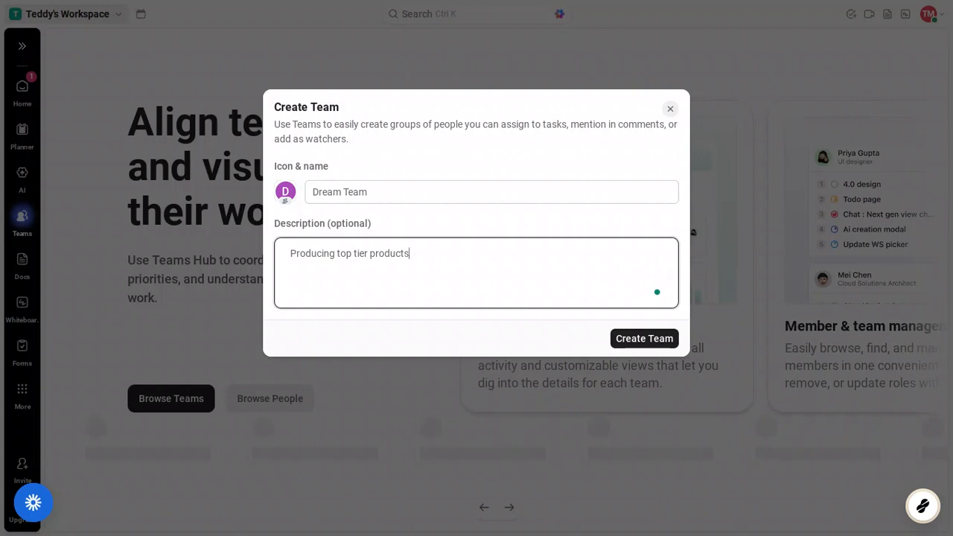
click(648, 339)
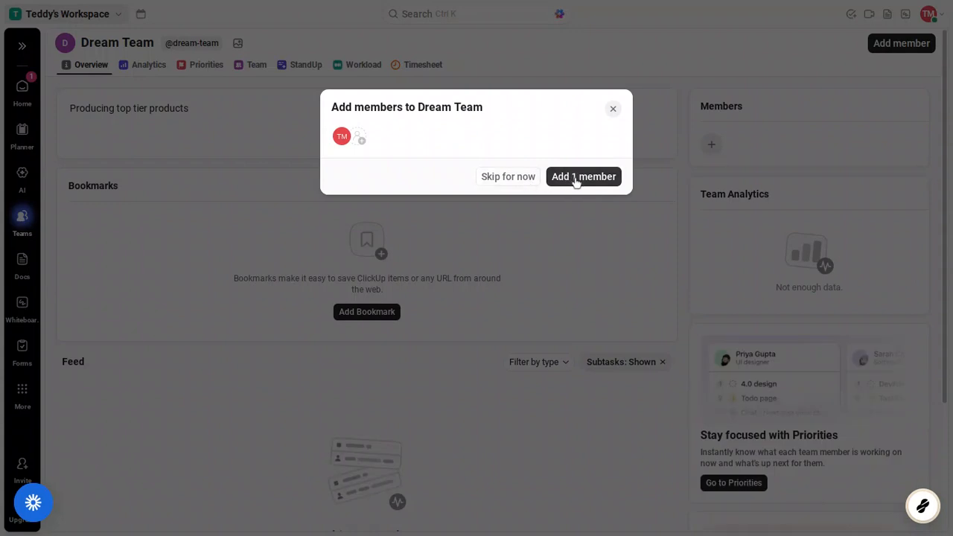
Close the people search without picking anyone and skip adding members for now
click(362, 141)
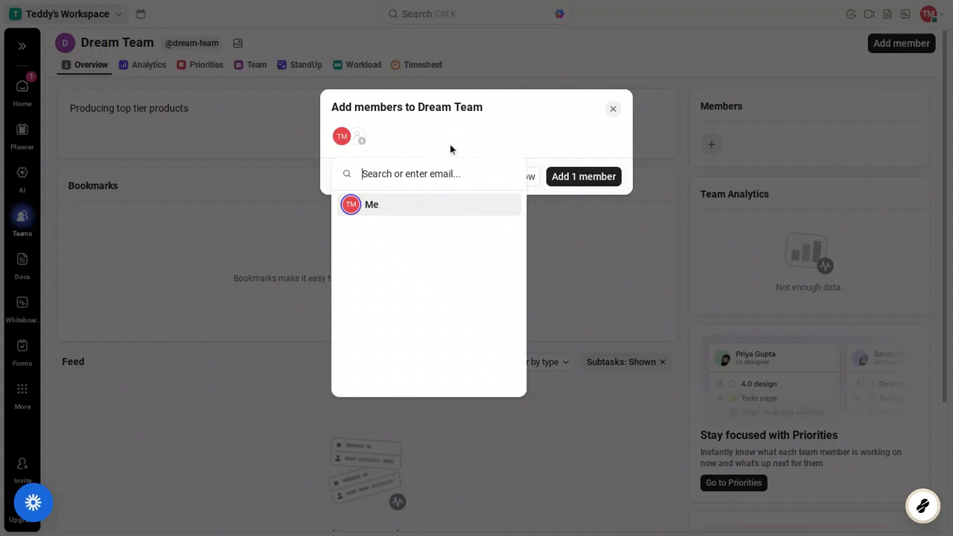
click(506, 130)
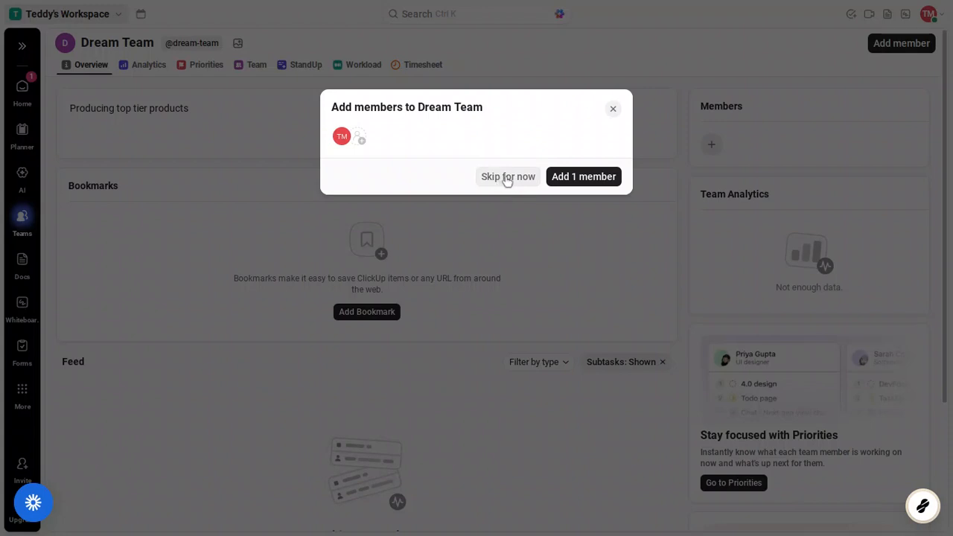
click(507, 180)
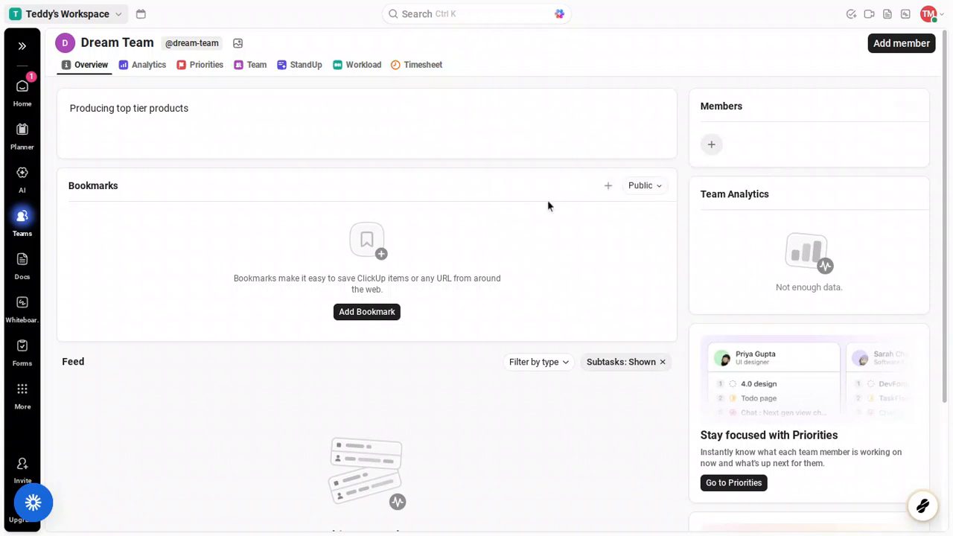
scroll(548, 207, down, 3)
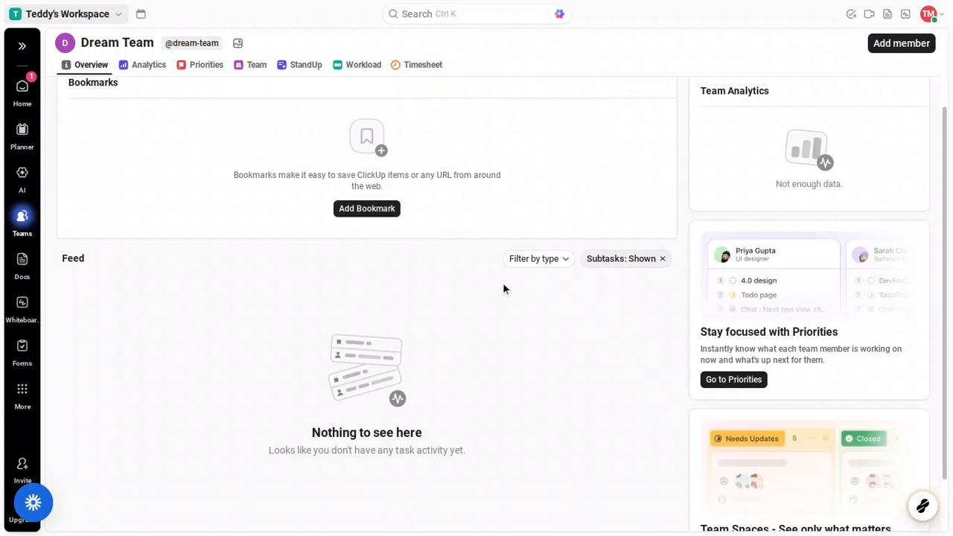
scroll(503, 289, down, 1)
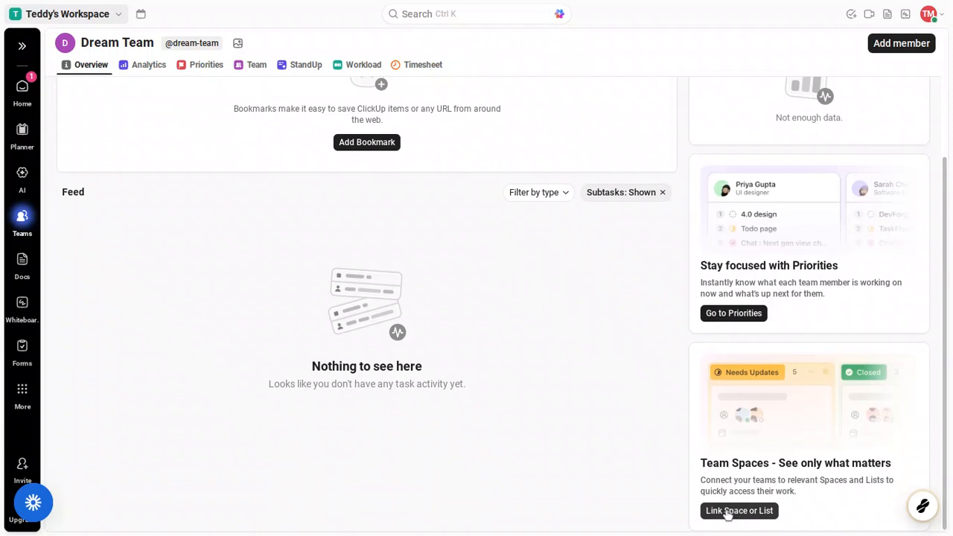
scroll(638, 395, up, 3)
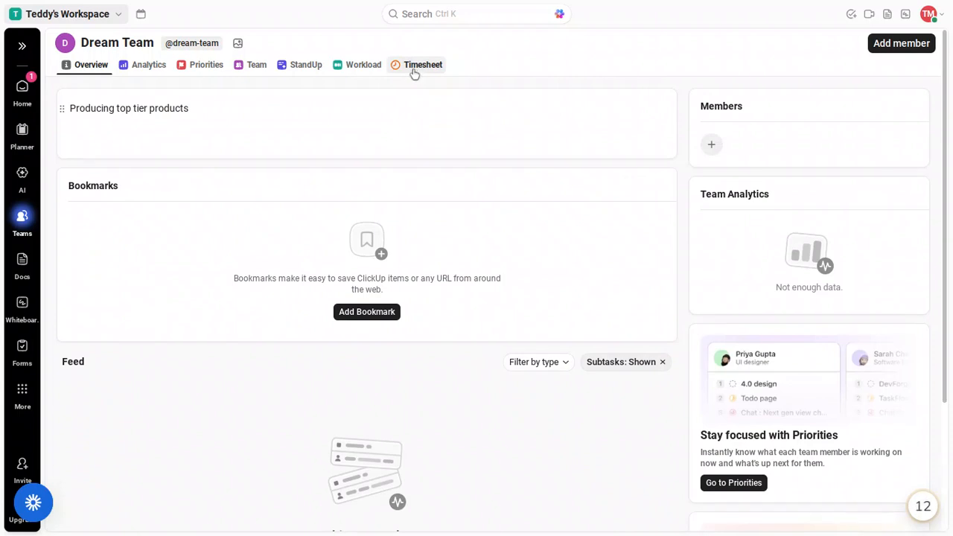
On the Mar 16 – Mar 22 timesheet, add a first workspace member, then go to the Team tab
click(415, 72)
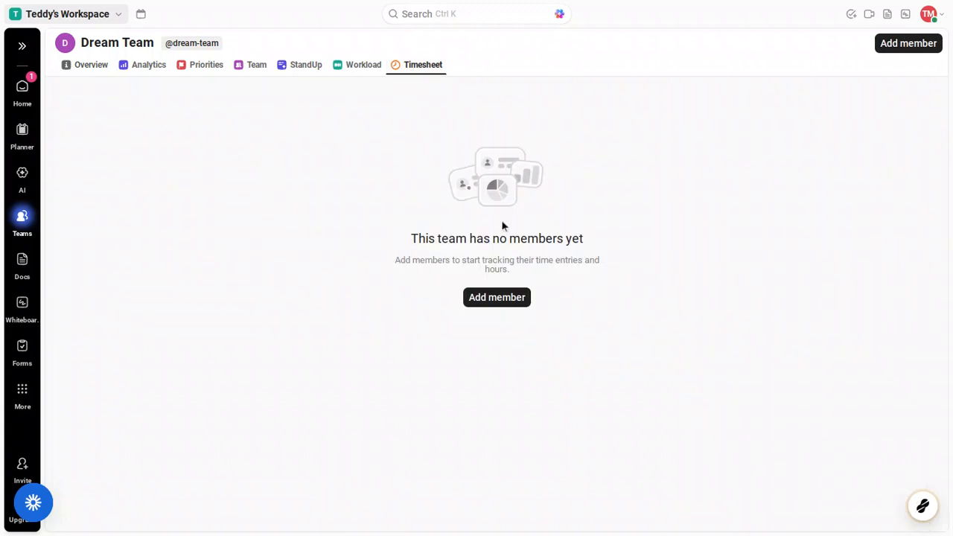
click(495, 298)
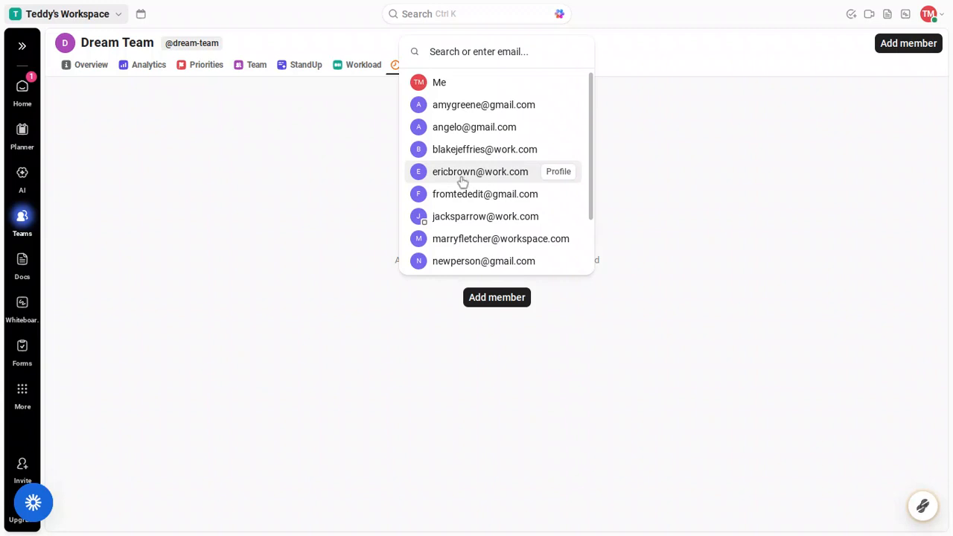
click(462, 181)
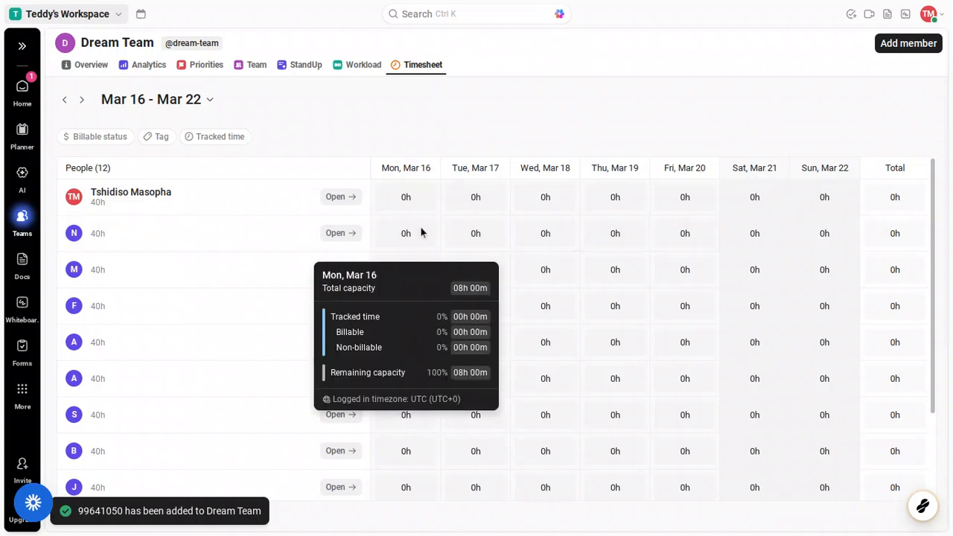
mouse_move(398, 232)
scroll(393, 237, down, 2)
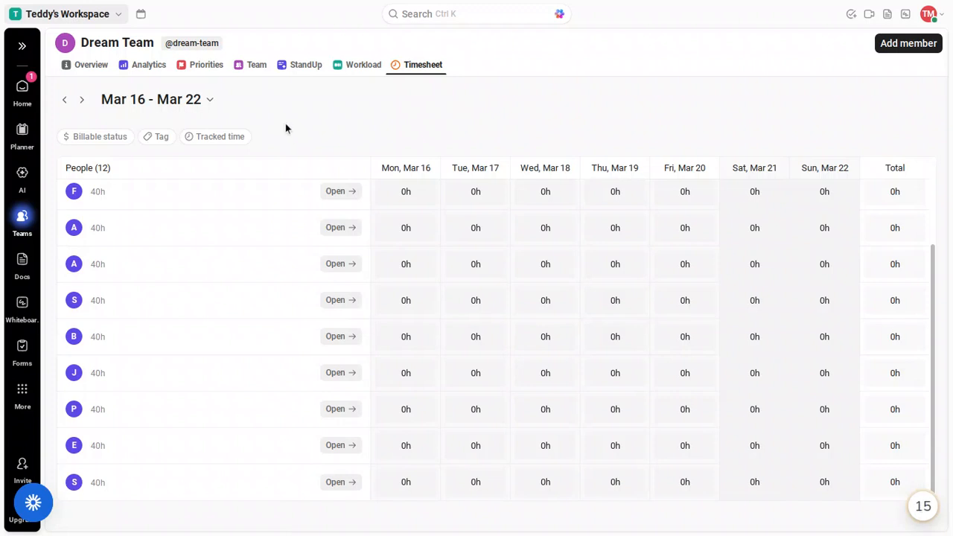
click(257, 65)
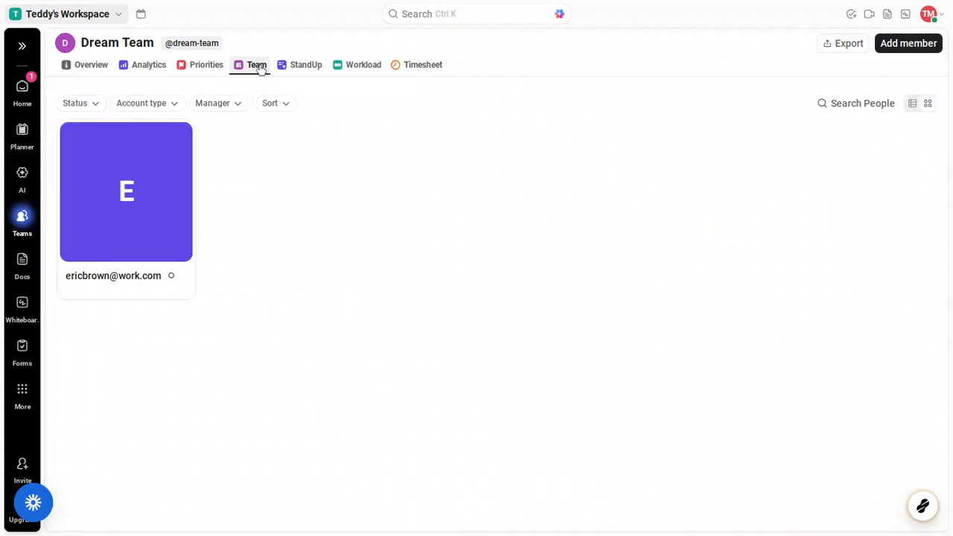
Pick two more people from the Add member list, giving Dream Team three members
mouse_move(152, 180)
click(893, 49)
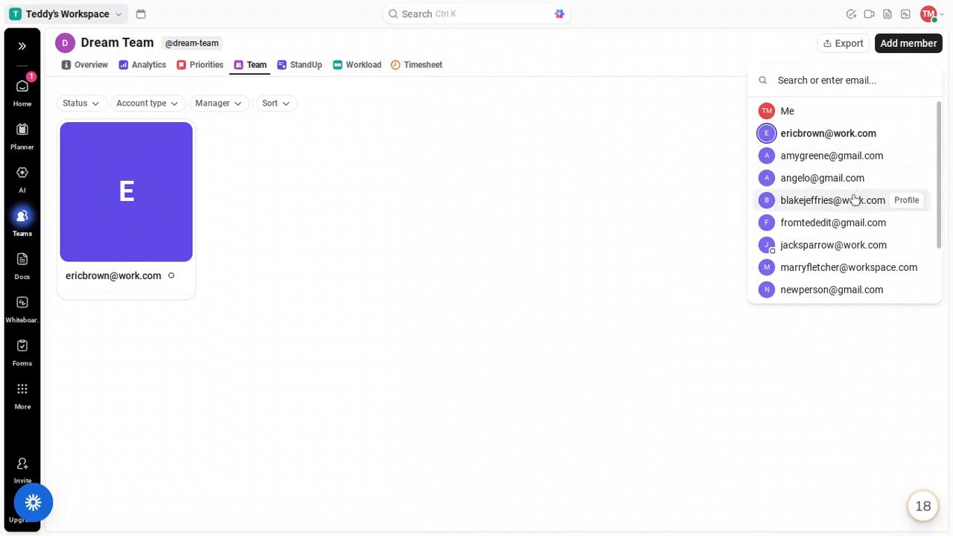
click(855, 199)
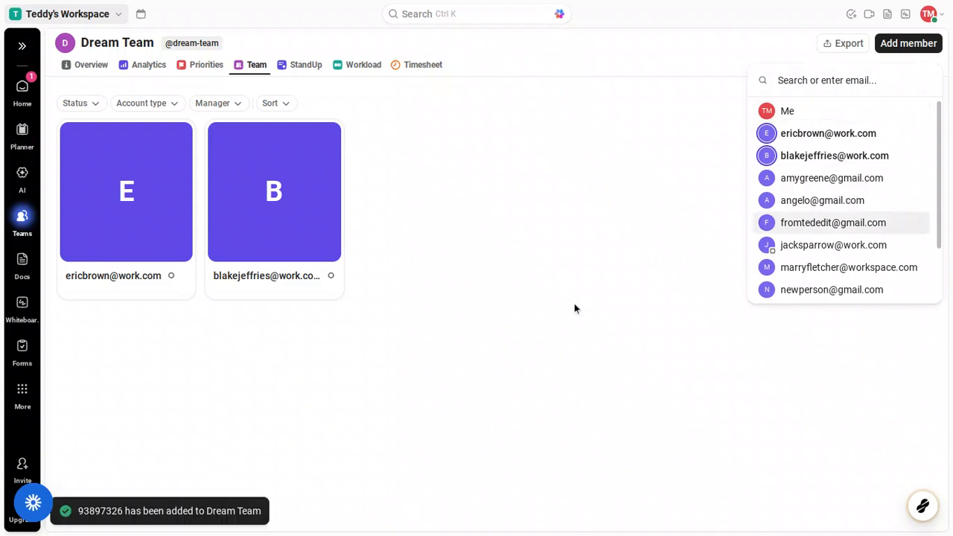
click(784, 199)
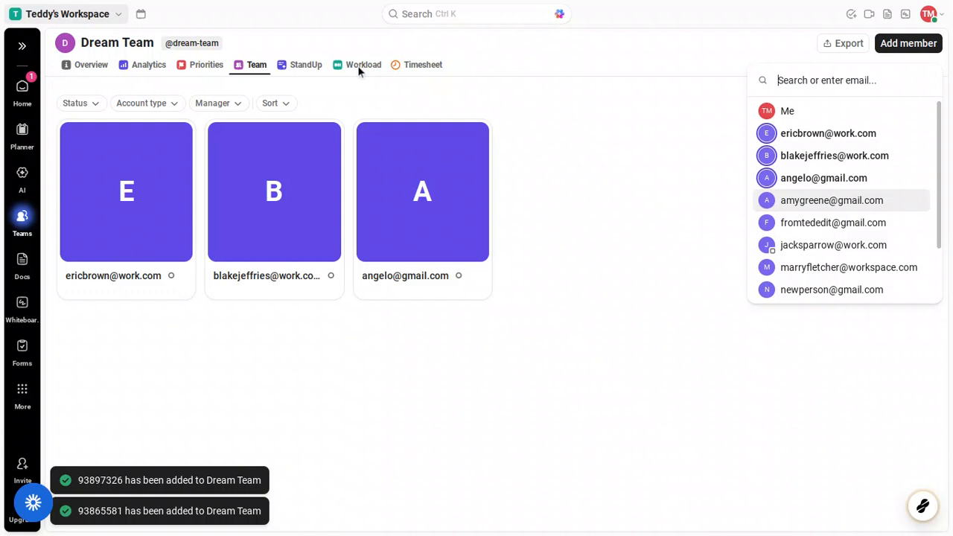
key(Escape)
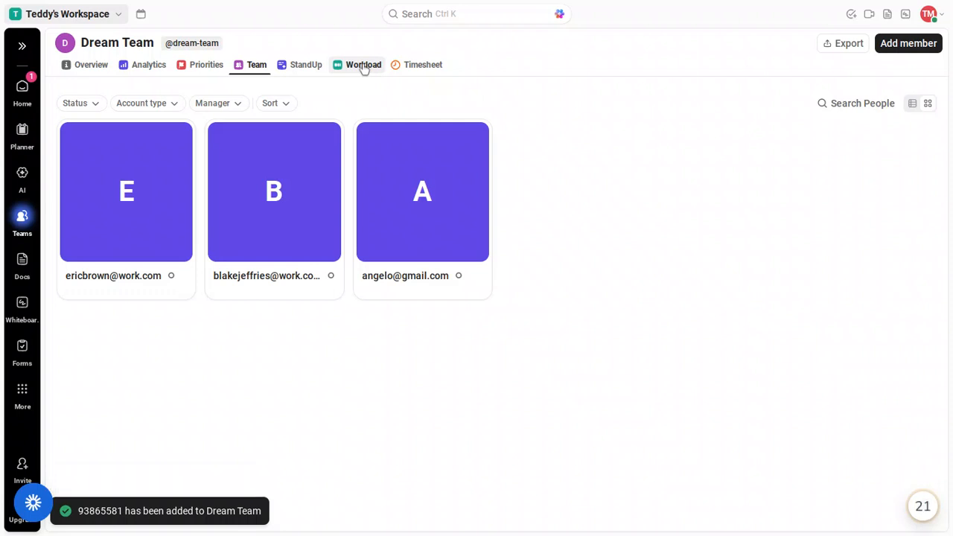
View the Workload tab and close the Upgrade to Business offer
click(364, 67)
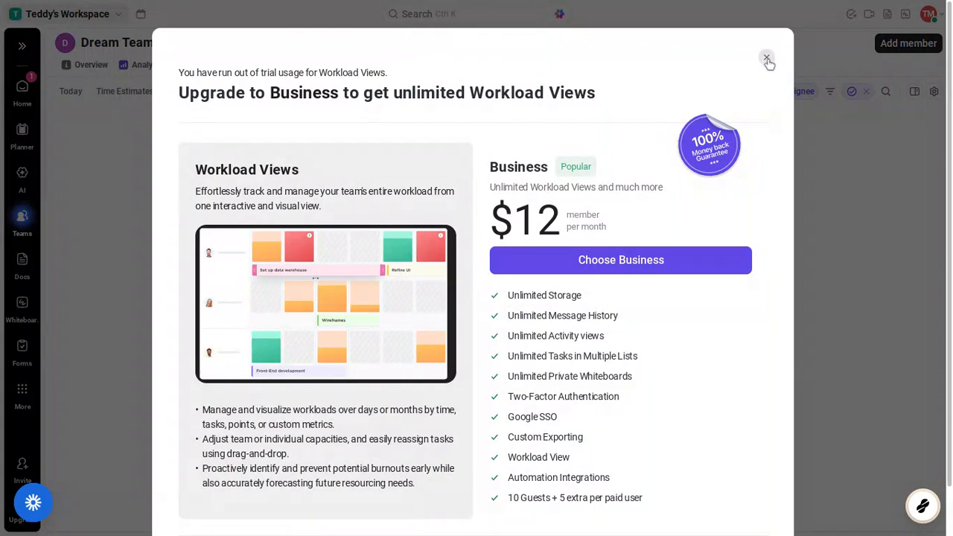
click(767, 59)
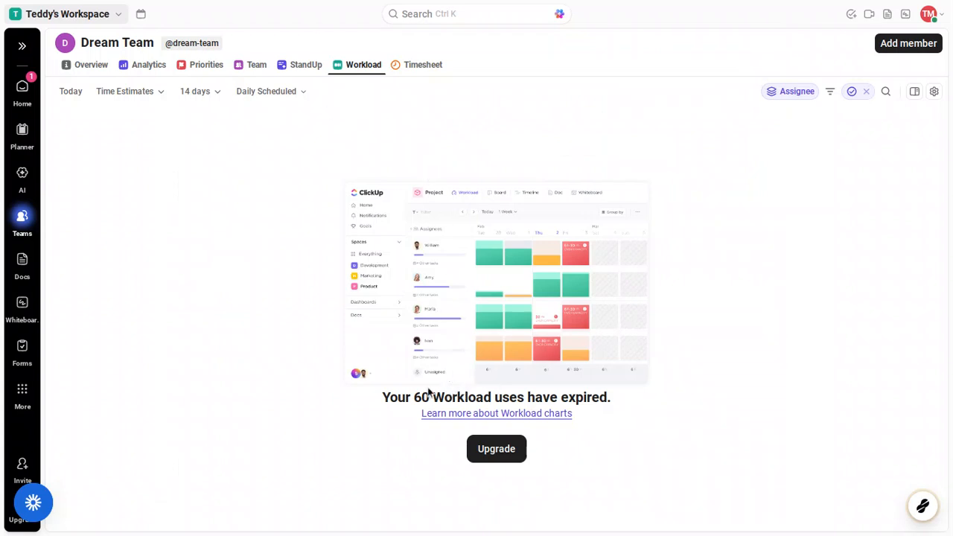
Check the Analytics tab, then show the Priorities board with three member columns
click(150, 72)
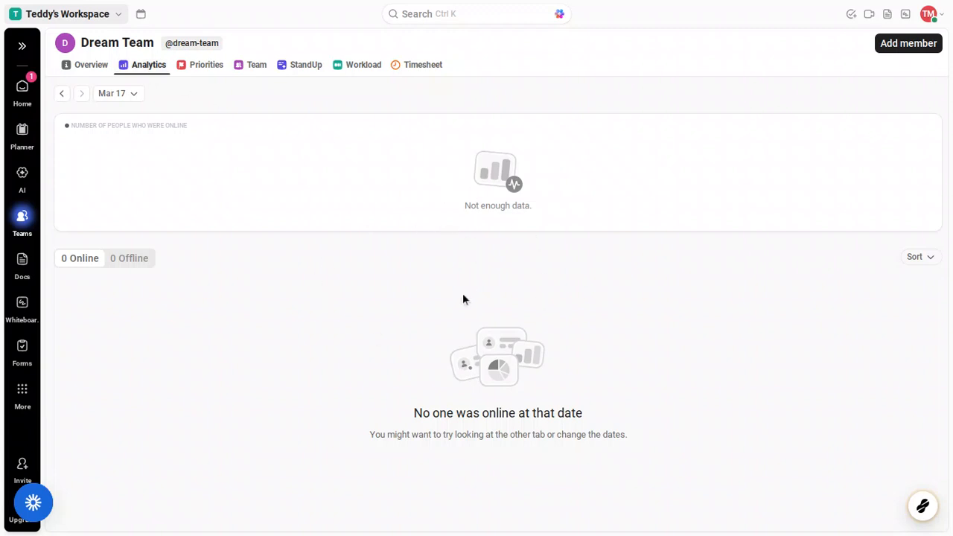
click(204, 78)
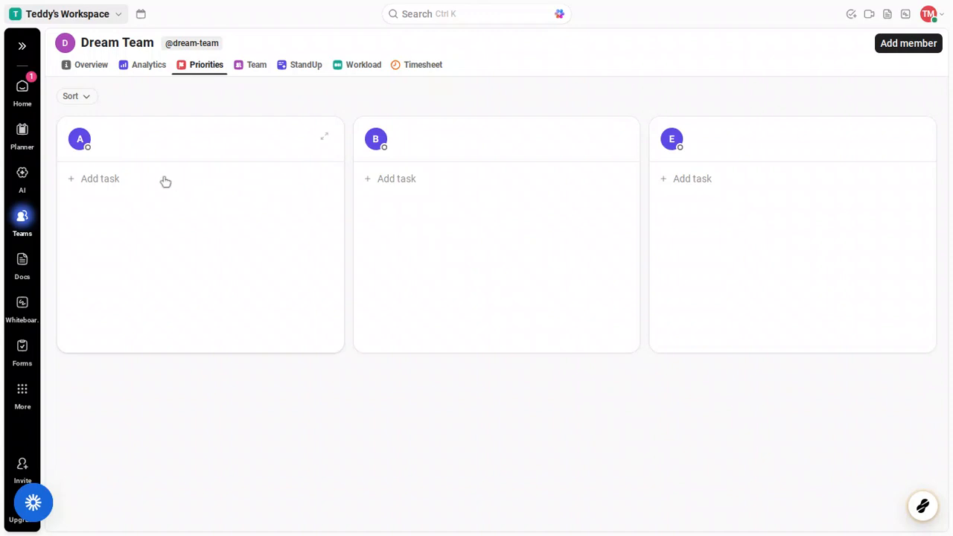
click(120, 184)
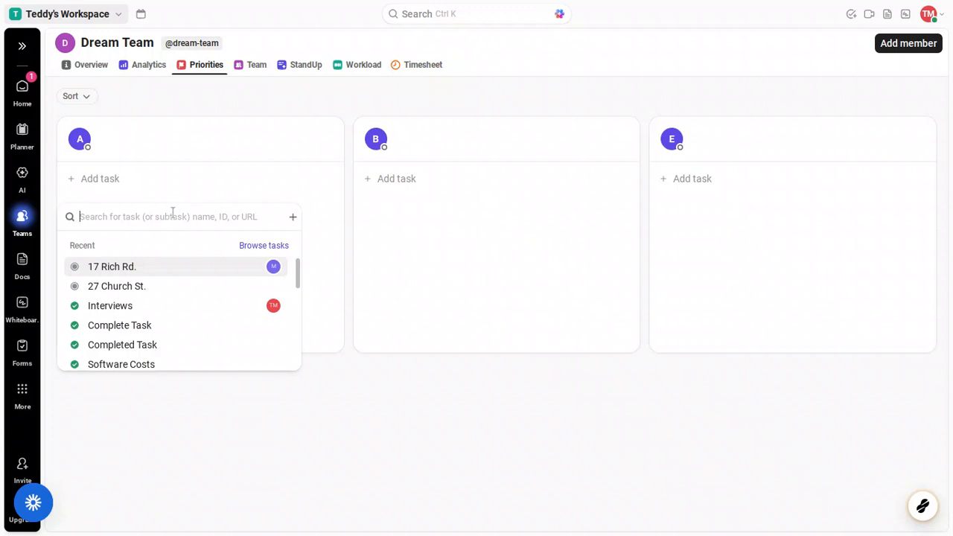
scroll(176, 268, down, 3)
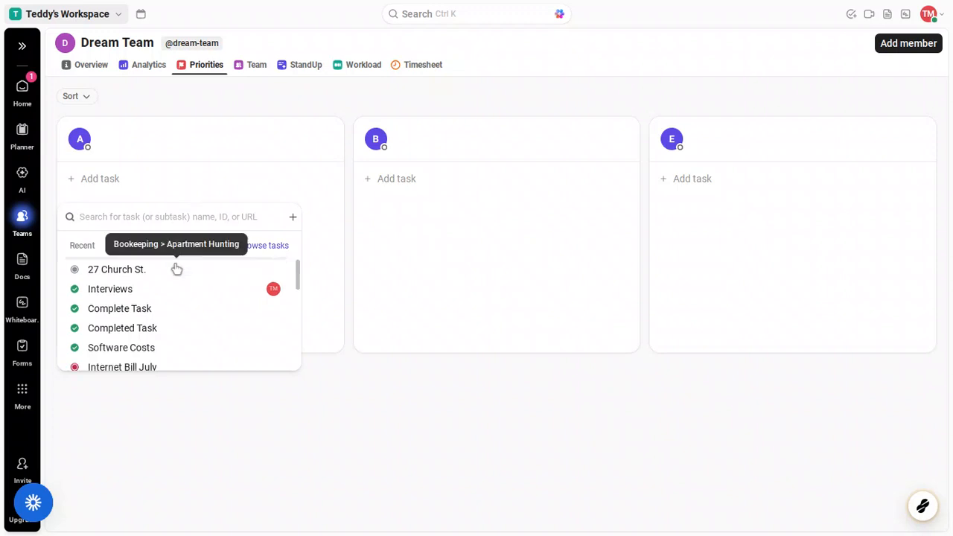
click(177, 268)
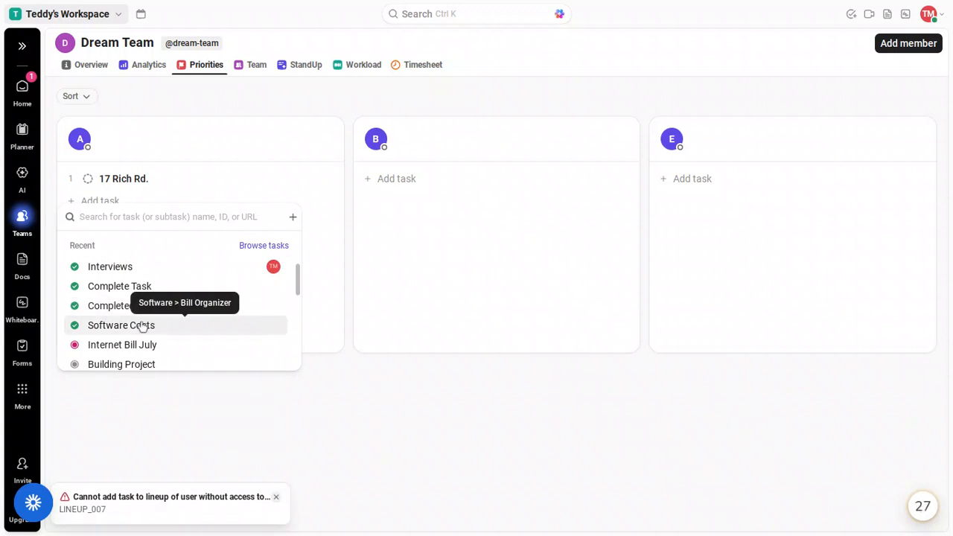
click(142, 325)
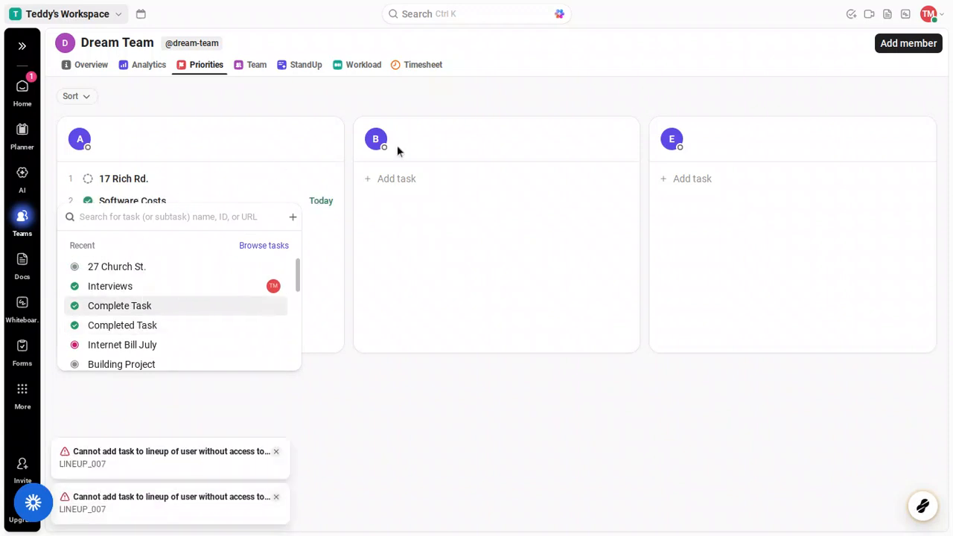